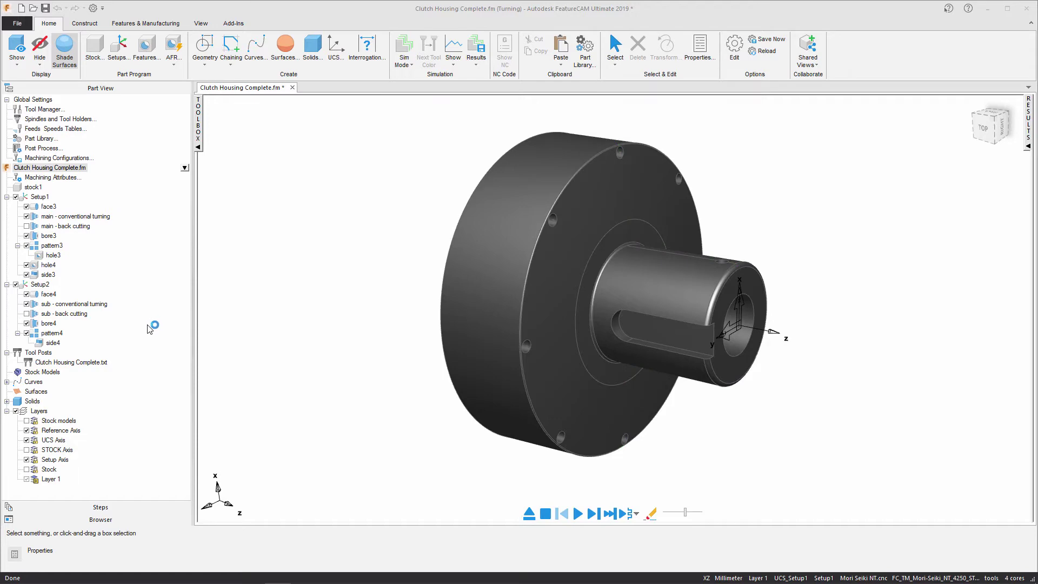
Review the turning strategy of the main - conventional turning feature.
double_click(93, 217)
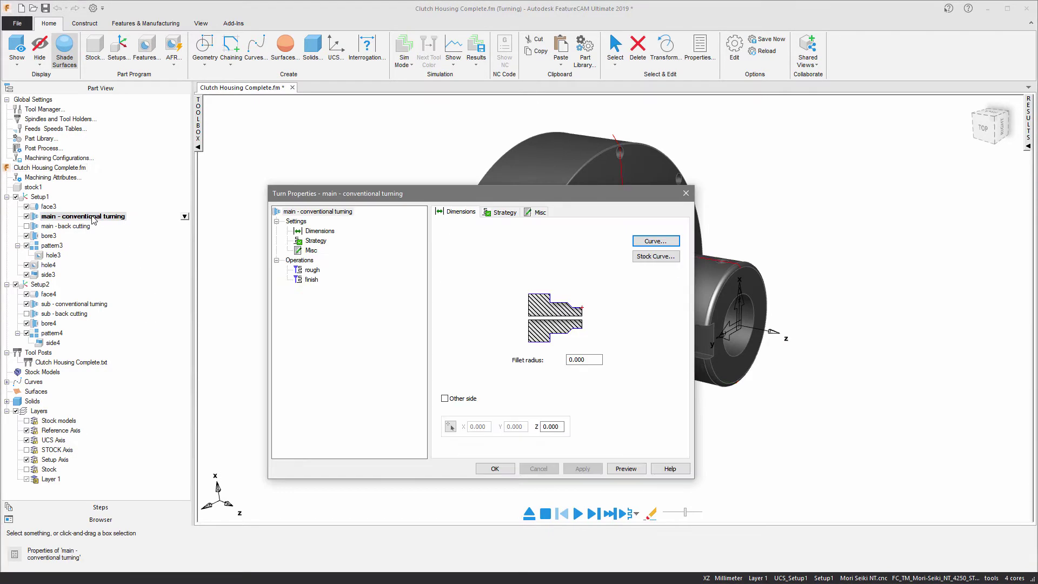
left_click(318, 242)
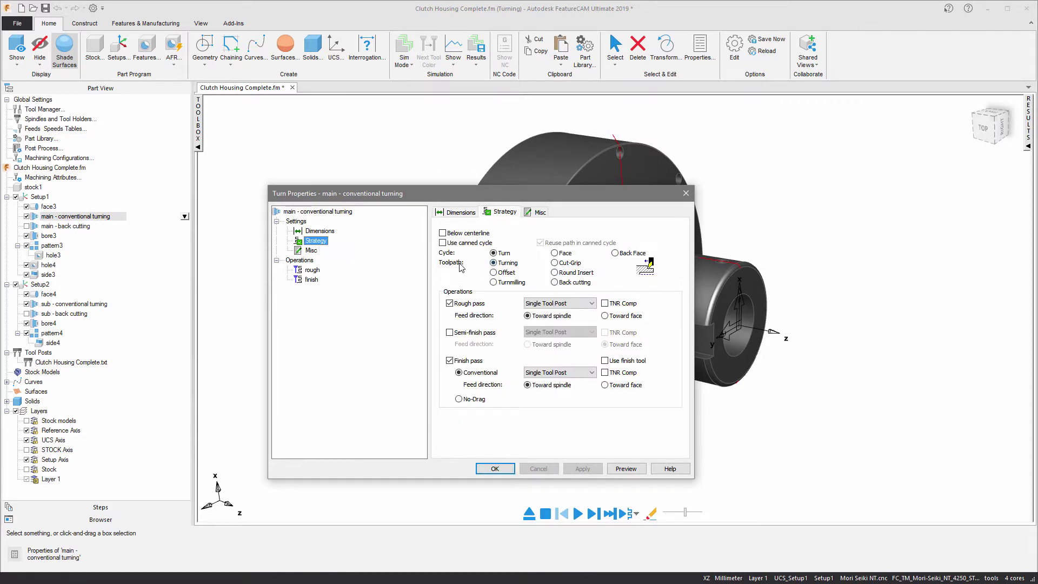
left_click(495, 469)
Run the conventional turning simulation to the end in 3D mode.
left_click(409, 64)
left_click(441, 132)
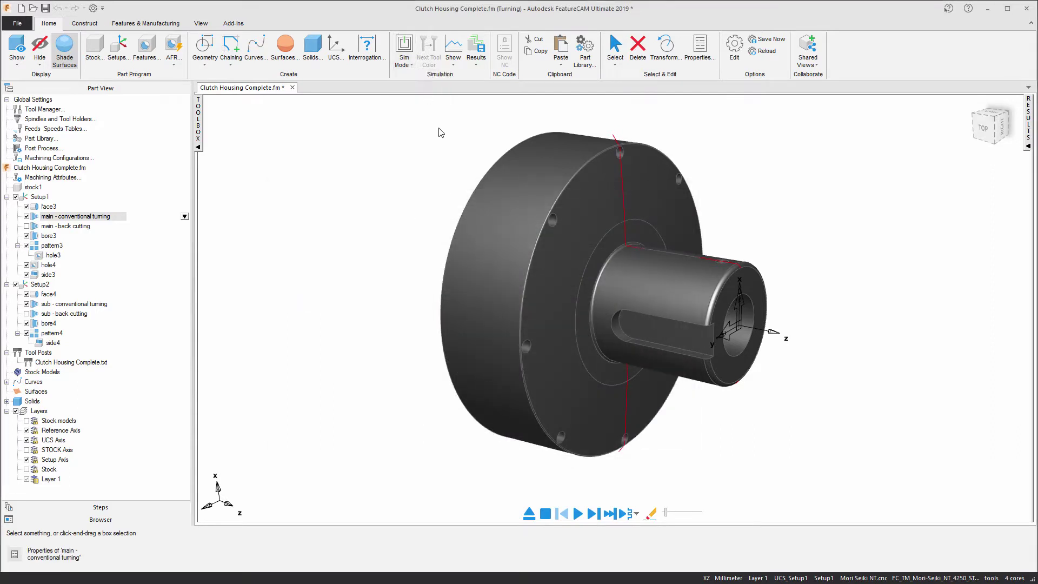
left_click(609, 514)
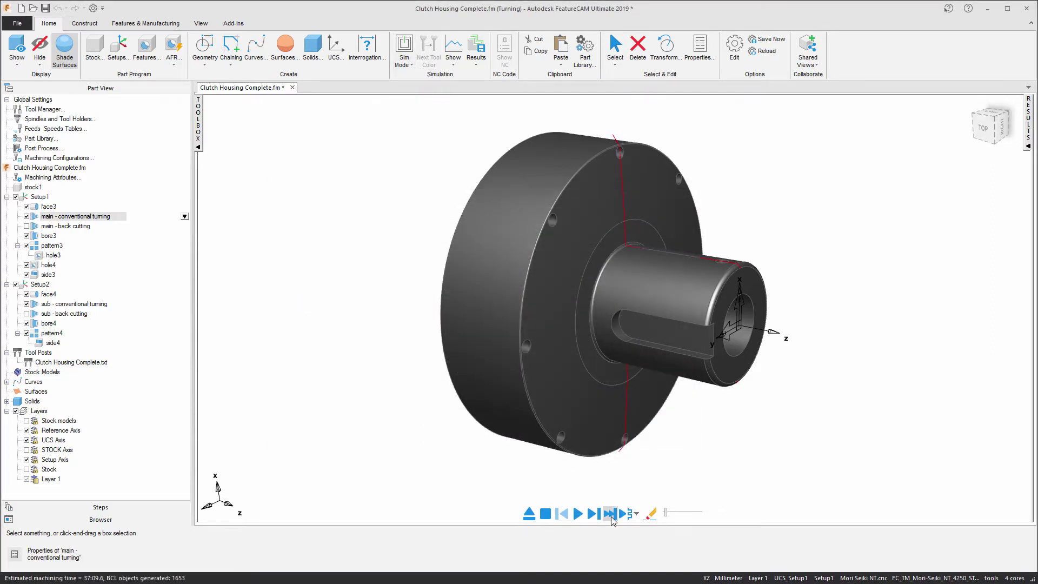
Check the 40:29.4 total machining time in Results Details, then collapse Results.
left_click(1029, 130)
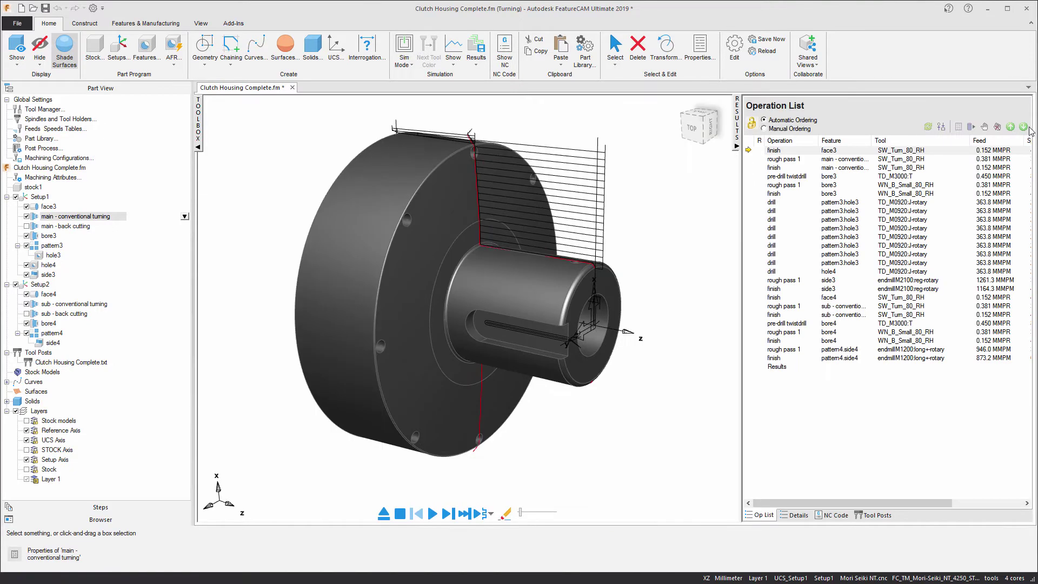
left_click(795, 514)
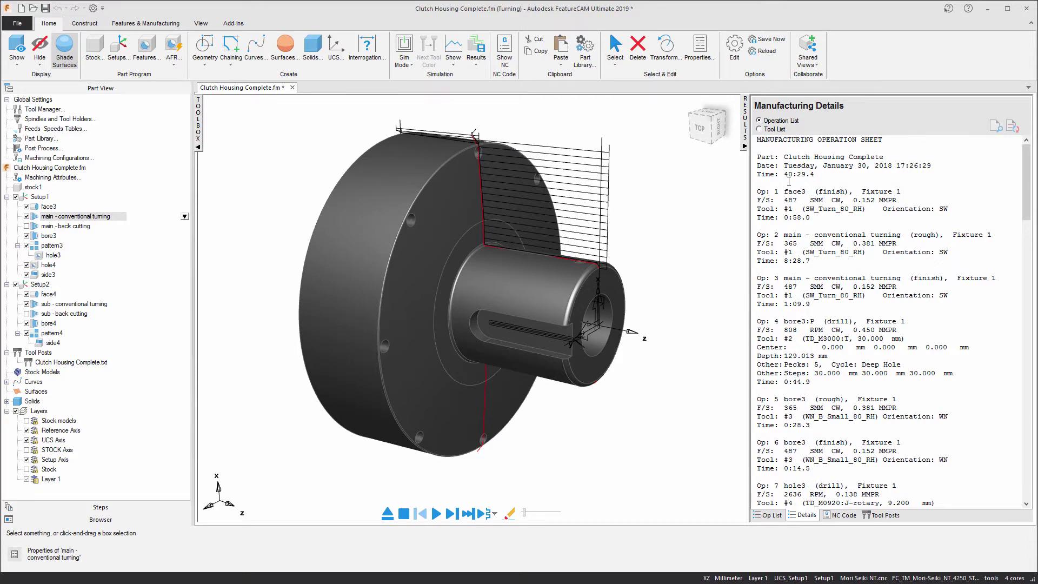
left_click(746, 141)
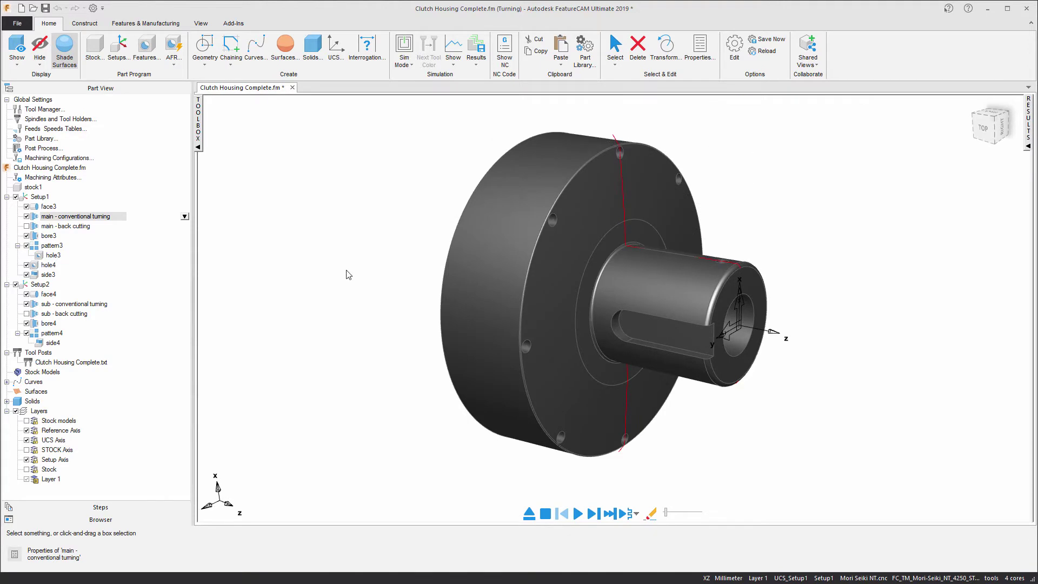
Disable main and sub conventional turning and enable main and sub back cutting.
left_click(26, 216)
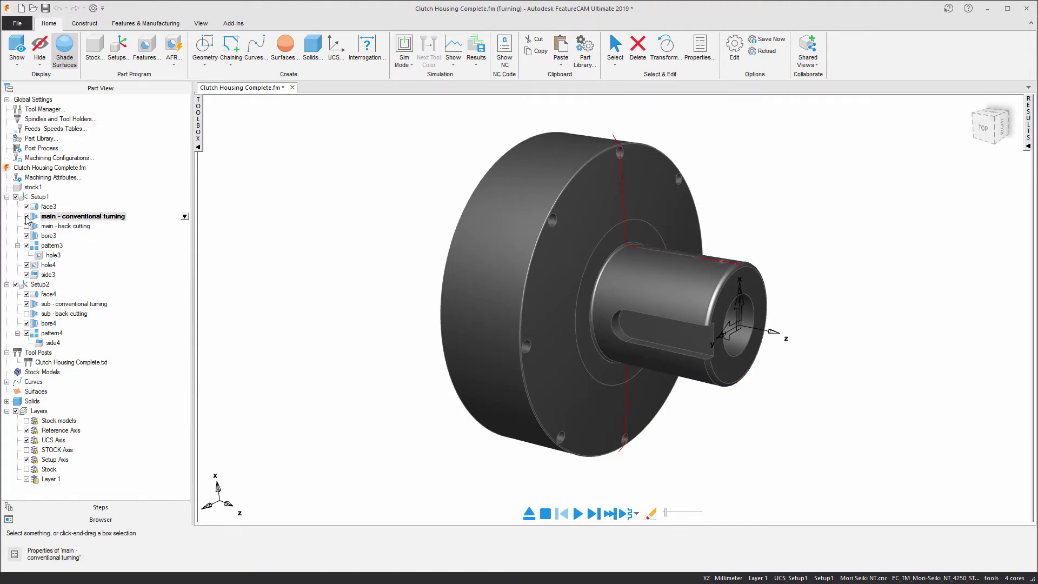
left_click(27, 304)
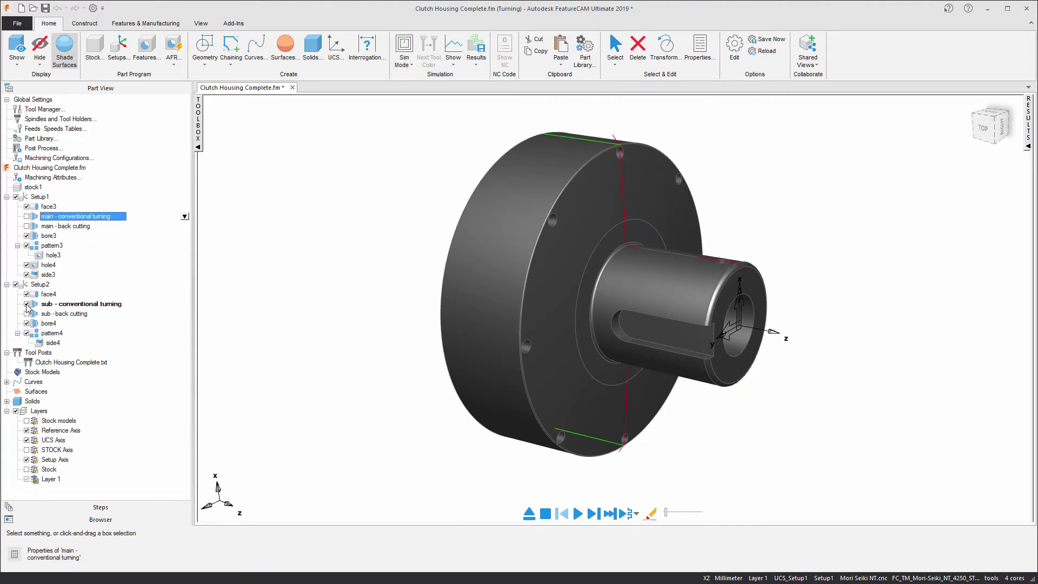
left_click(27, 226)
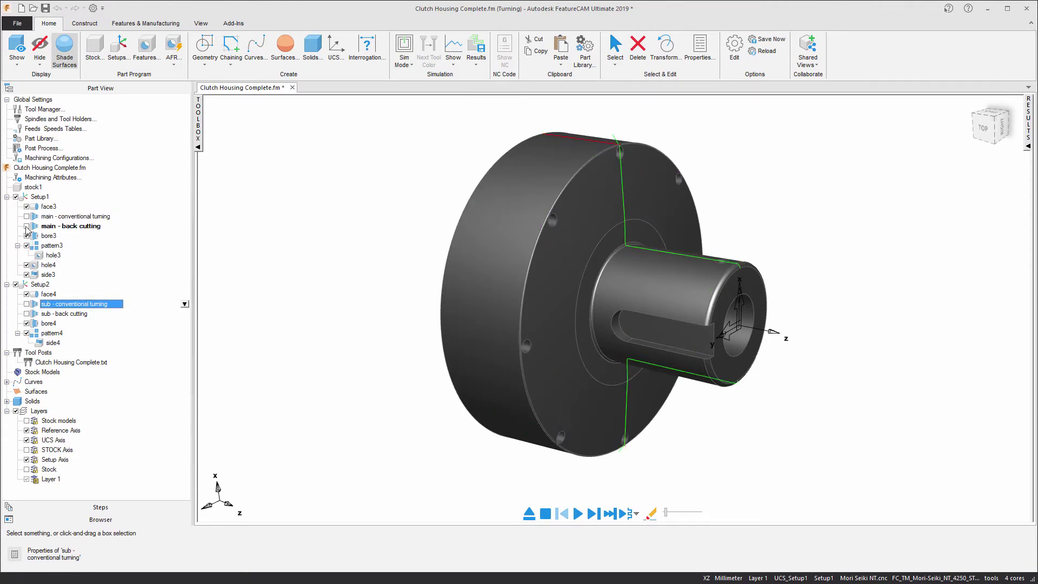
left_click(27, 313)
Show the Back cutting strategy settings of main - back cutting, moved aside from the part.
double_click(61, 227)
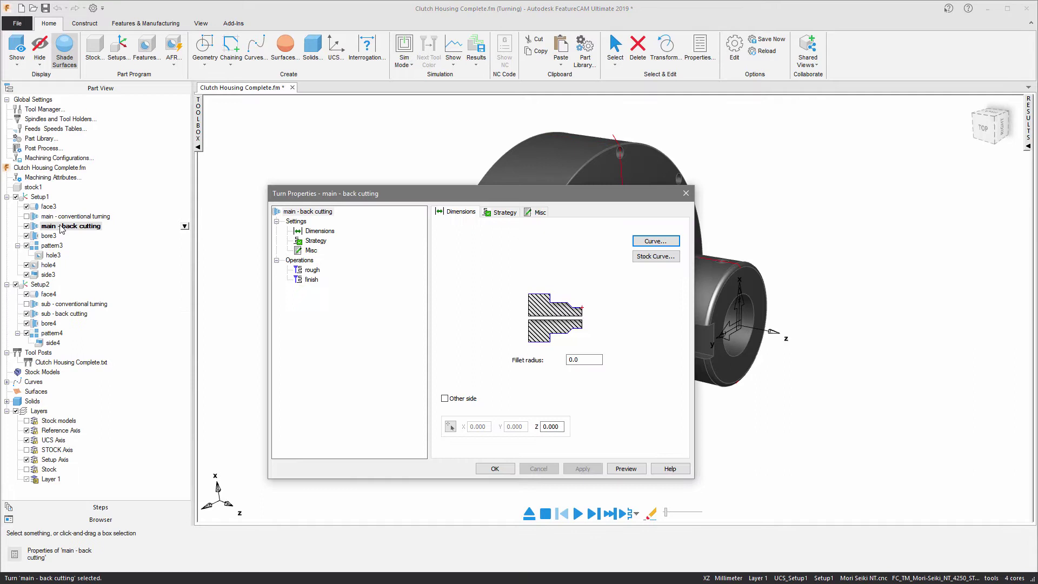
left_click(298, 241)
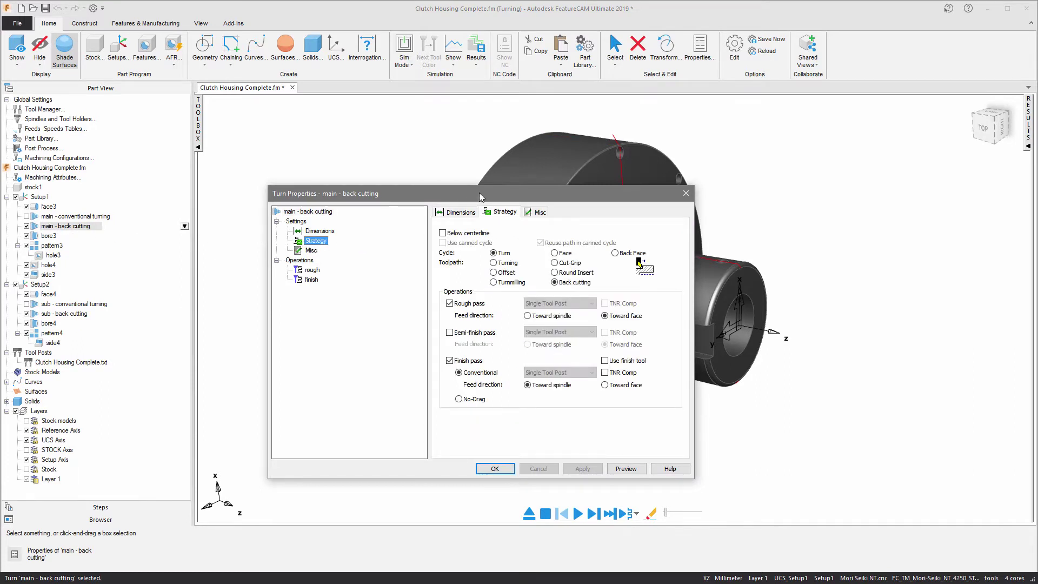
left_click_drag(480, 197, 273, 170)
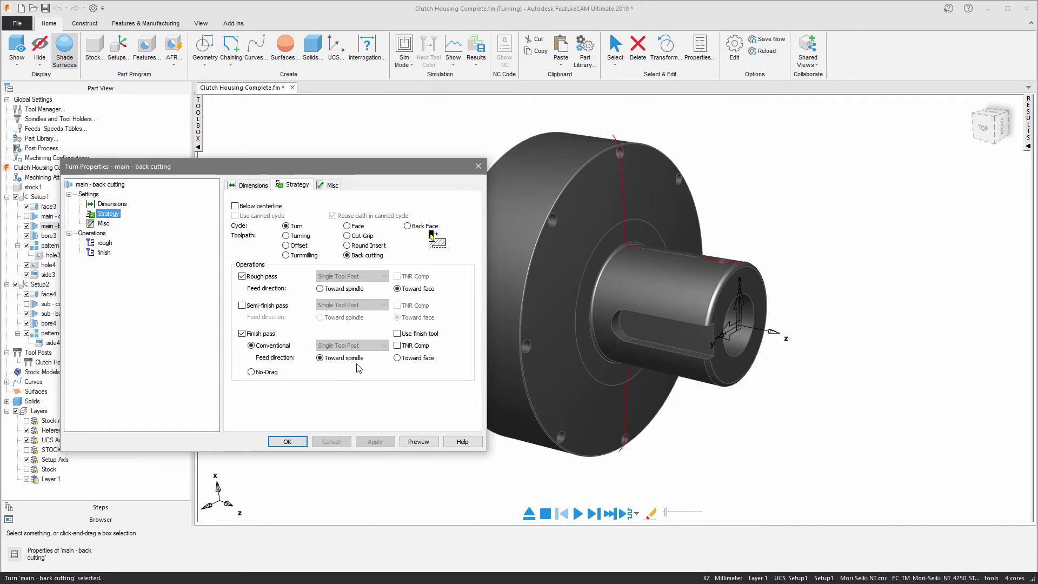
Confirm the rough pass uses SW_Backcut_A_35m_RH with 280.0% speed and feed overrides.
left_click(104, 242)
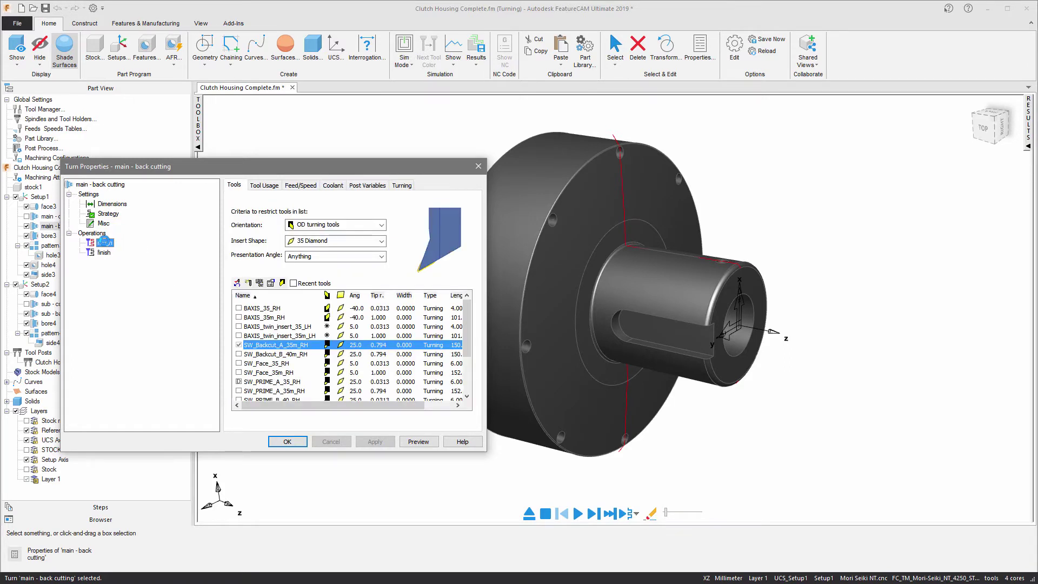
left_click(294, 346)
double_click(294, 346)
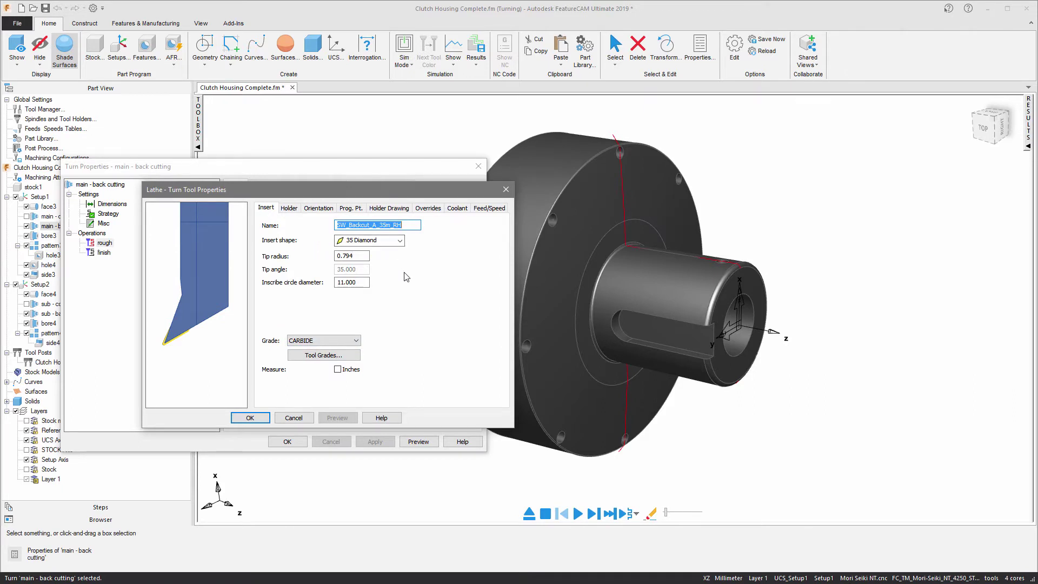
key("ctrl+shift+Tab")
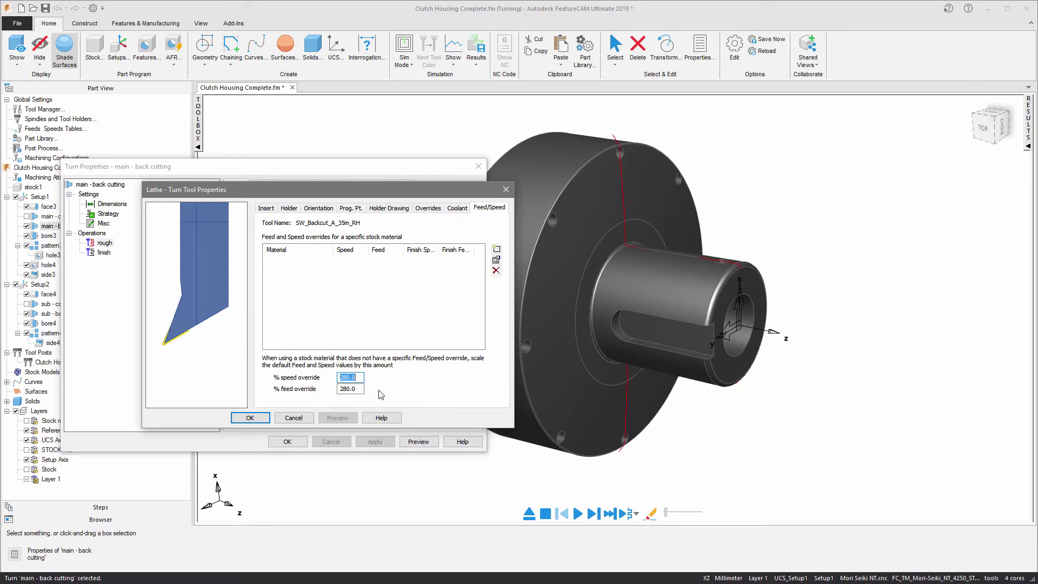
left_click(256, 419)
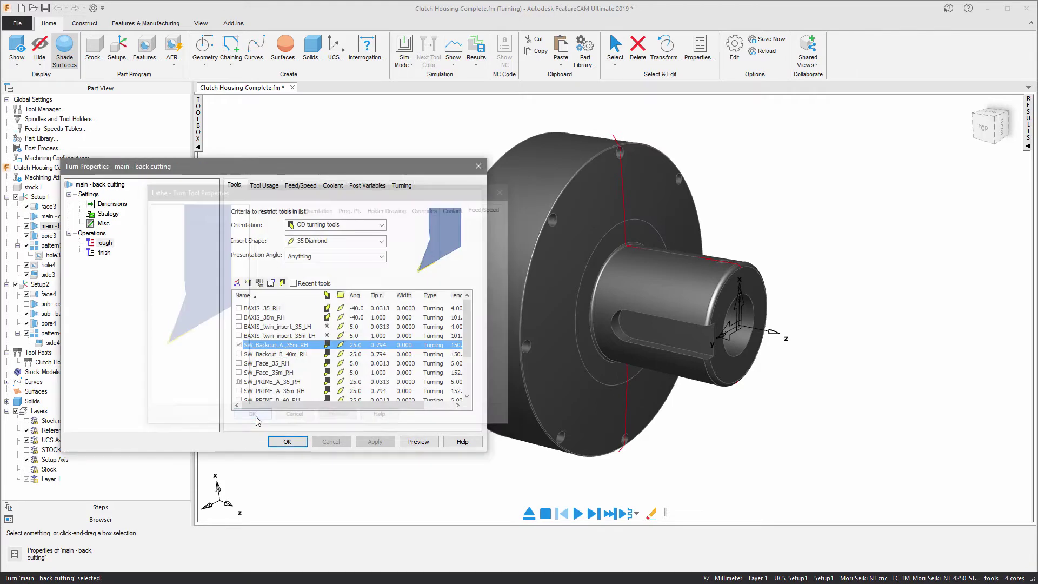
Close the back cutting properties and zoom in on the part from the Top view.
key("Return")
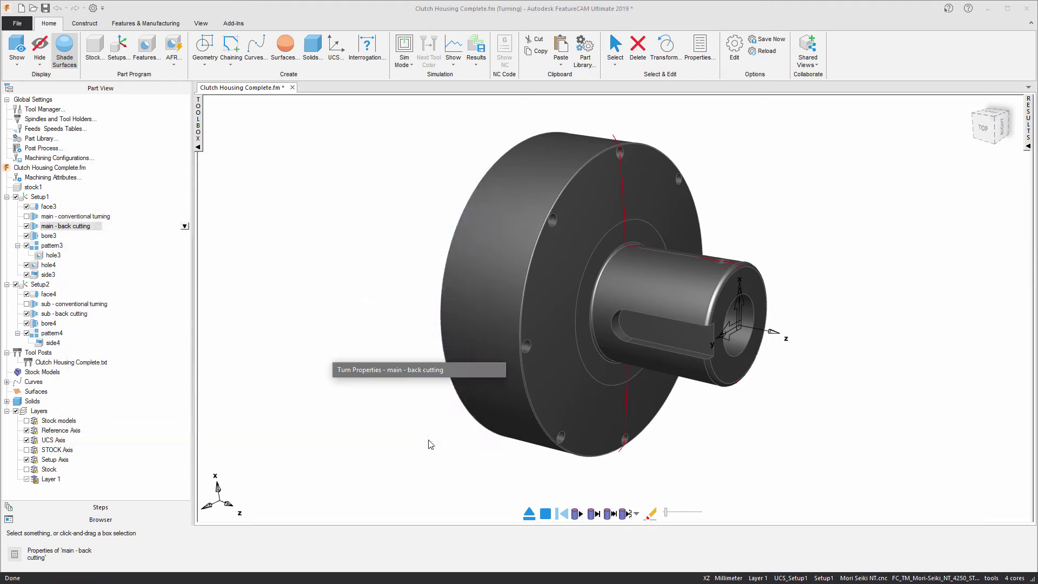
key("ctrl+t")
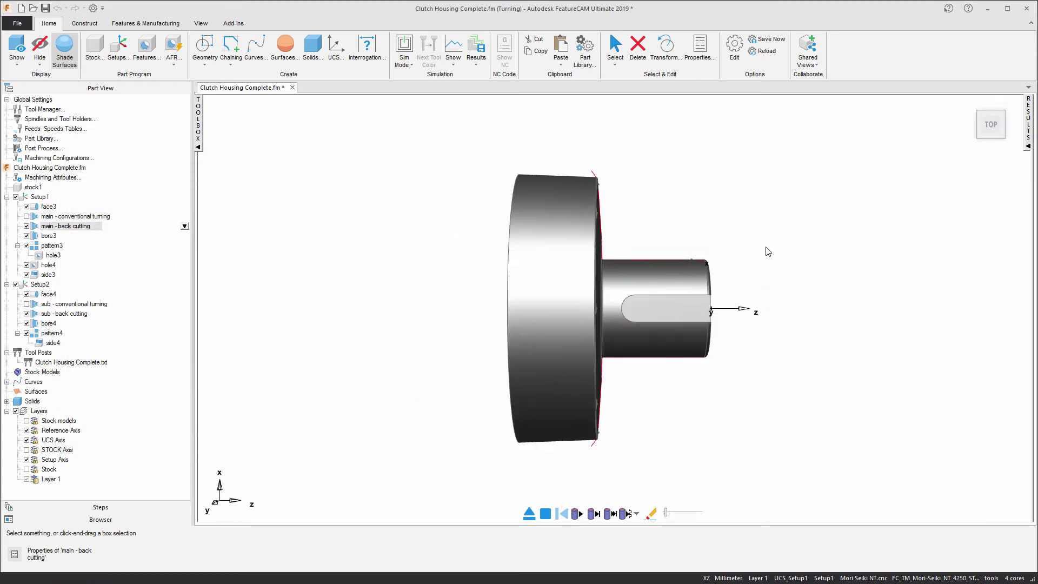
scroll(685, 234, "up", 4)
scroll(637, 206, "up", 2)
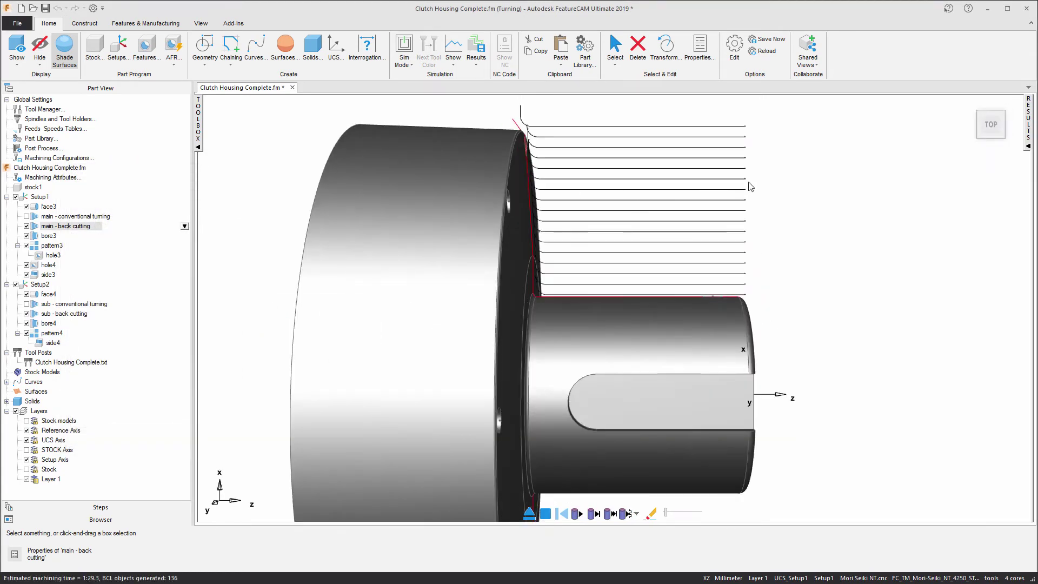
left_click(791, 185)
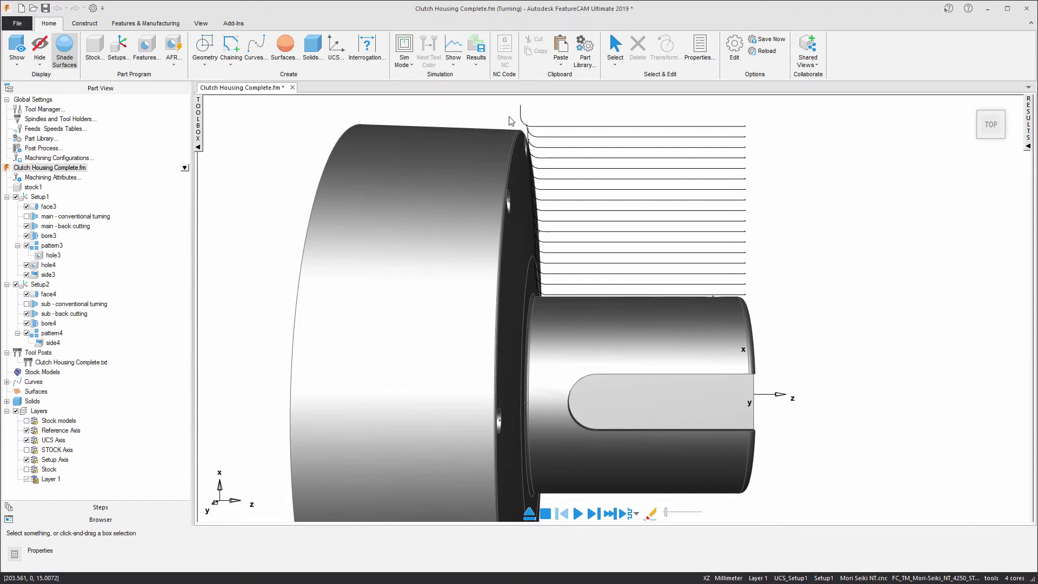
Keep the main - back cutting engage radius based on depth of cut and apply.
double_click(533, 479)
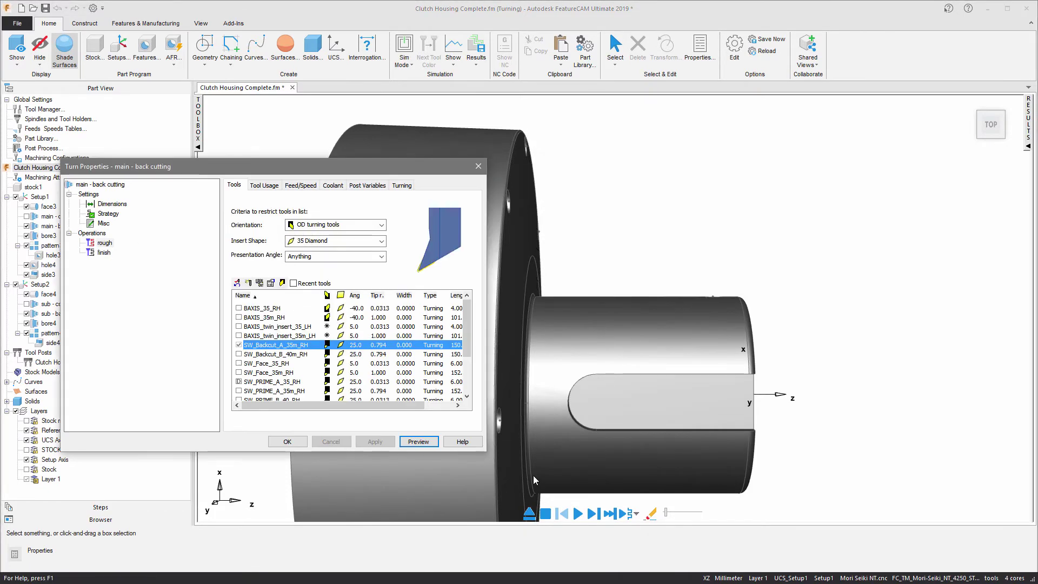
left_click(409, 187)
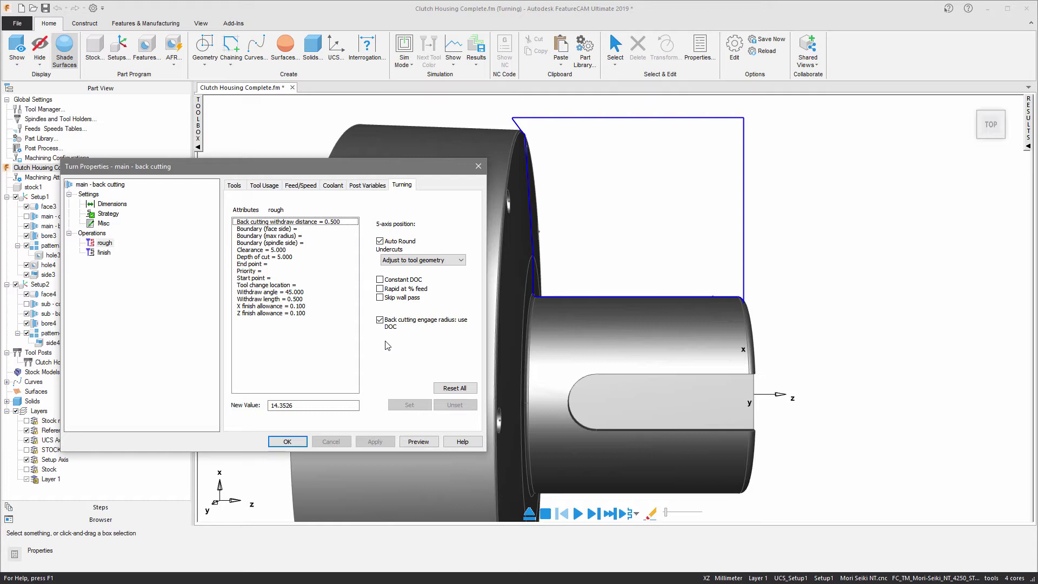
left_click(381, 321)
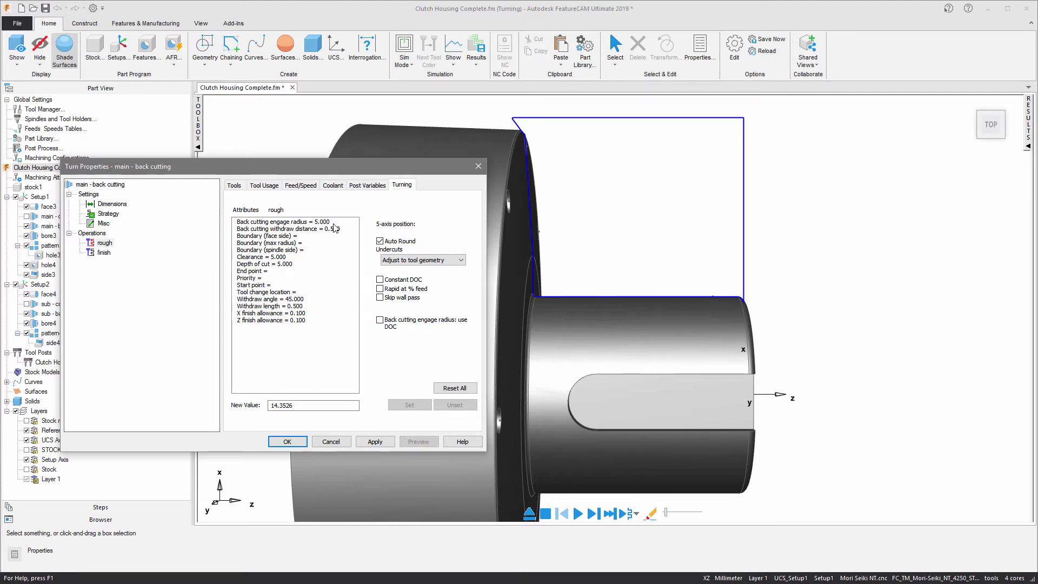
left_click(380, 320)
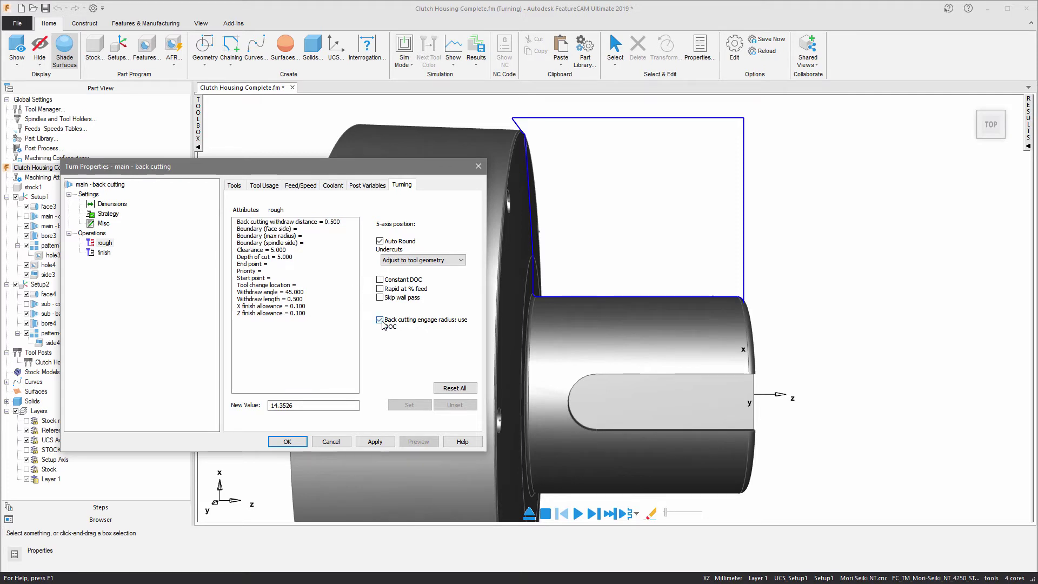
left_click(376, 442)
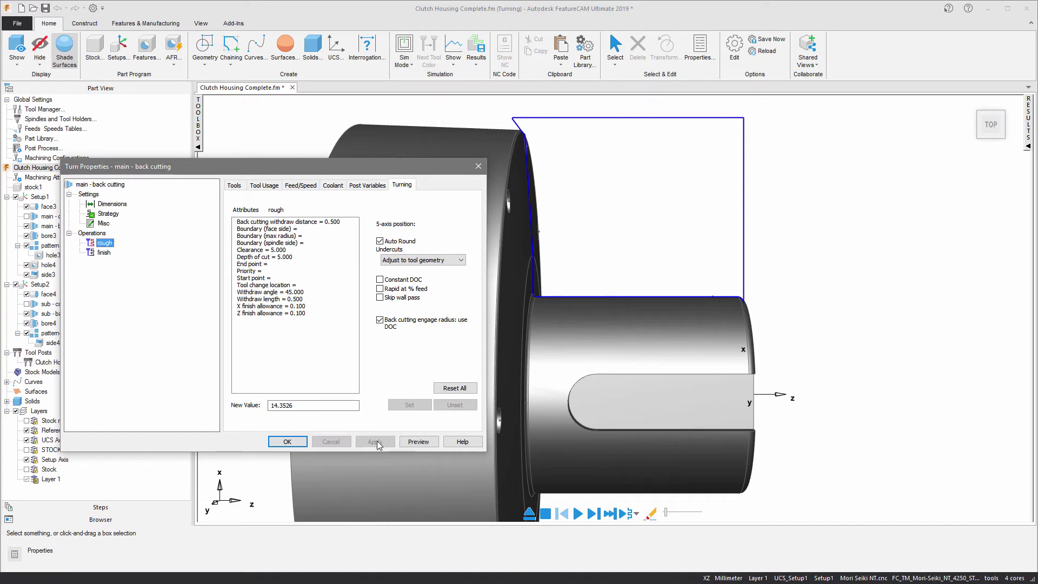
left_click(288, 442)
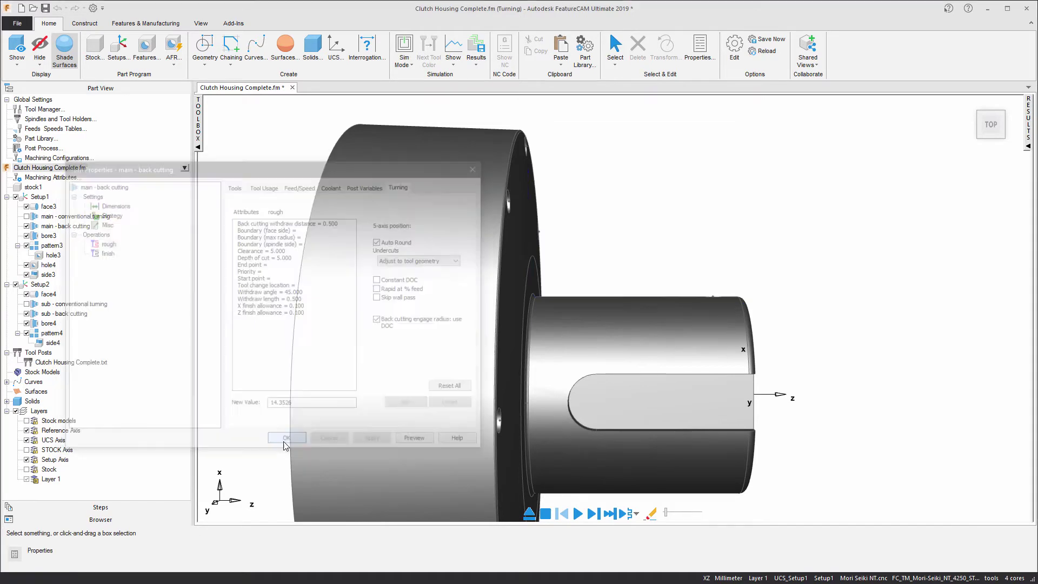
double_click(62, 178)
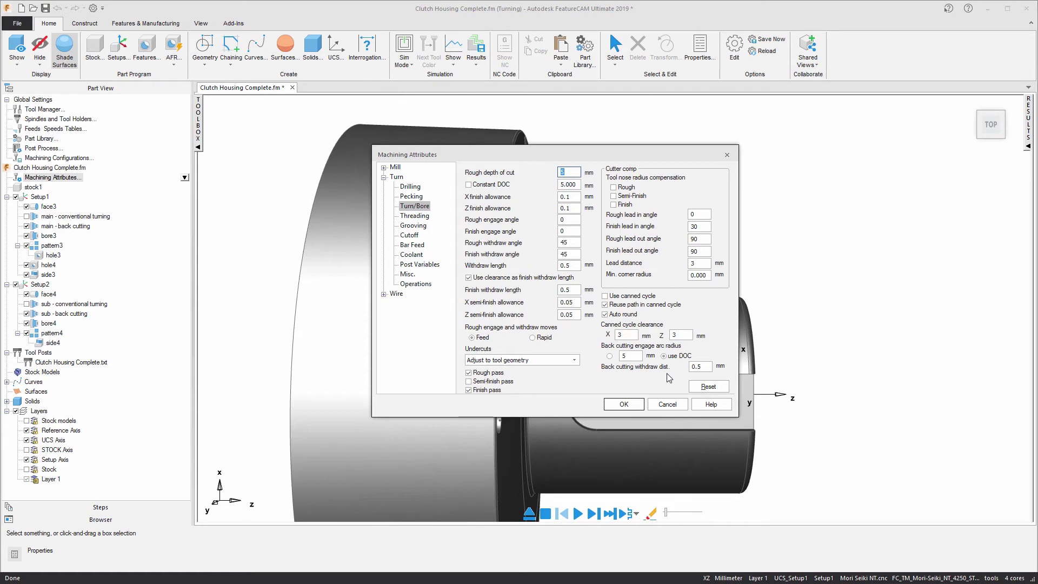
Switch to 3D simulation mode and orbit the part to an isometric view.
left_click(624, 404)
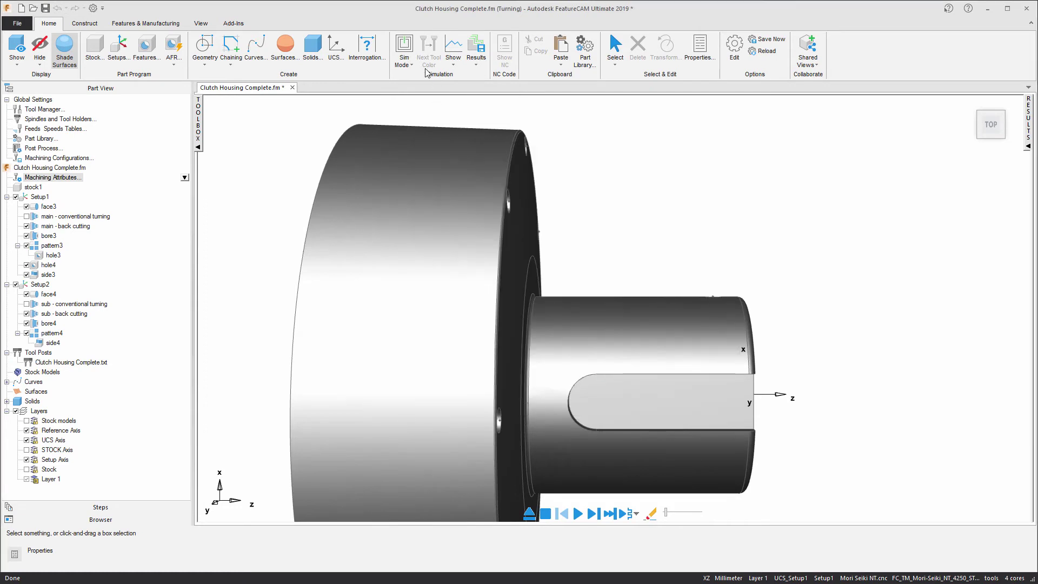
left_click(404, 59)
left_click(419, 131)
scroll(619, 202, "down", 3)
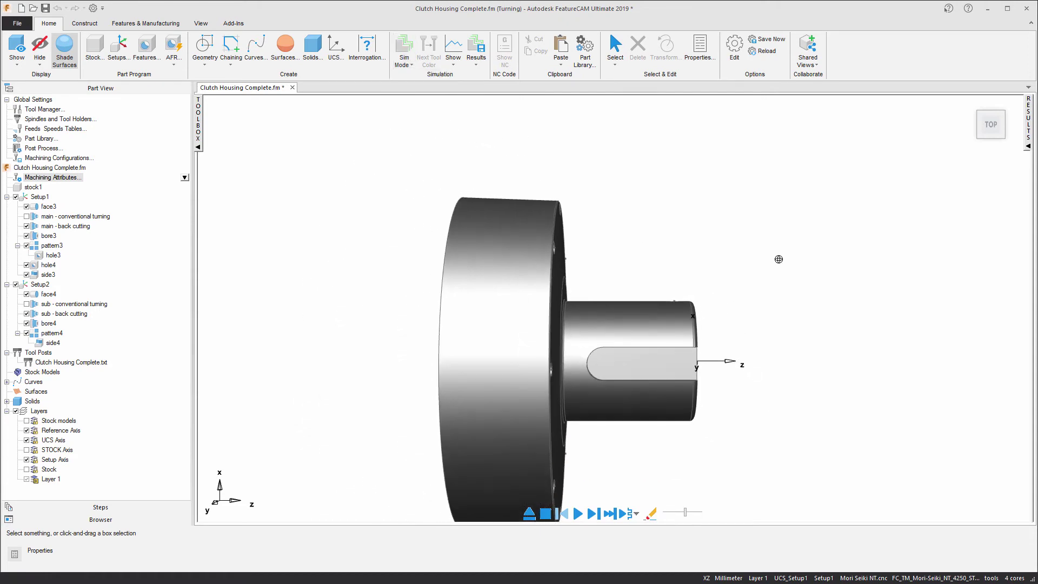
middle_click_drag(779, 259, 708, 334)
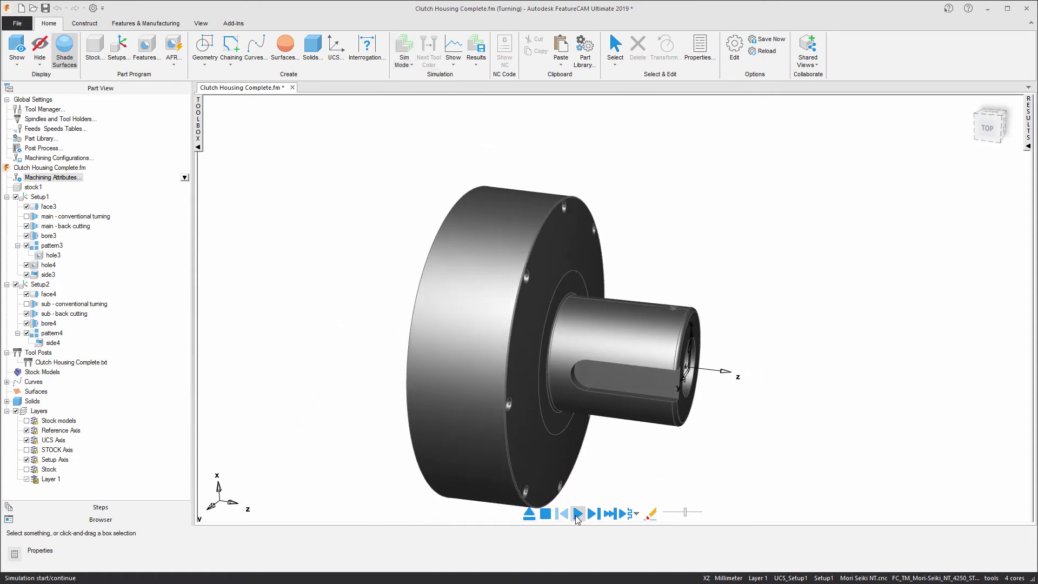
Play the 3D back-cutting simulation to the finished part, adjusting its speed.
left_click(577, 515)
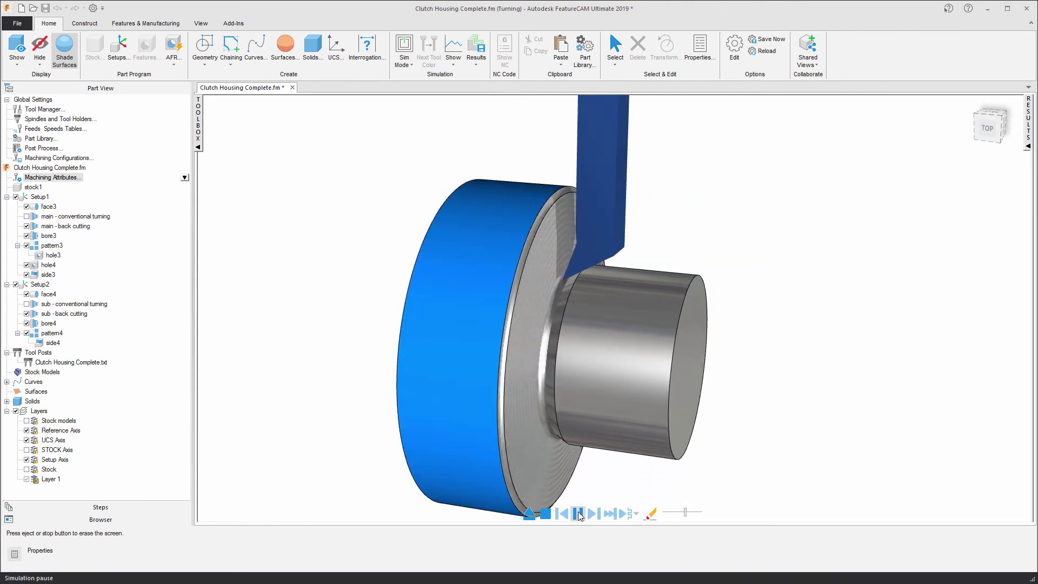
left_click_drag(685, 512, 666, 513)
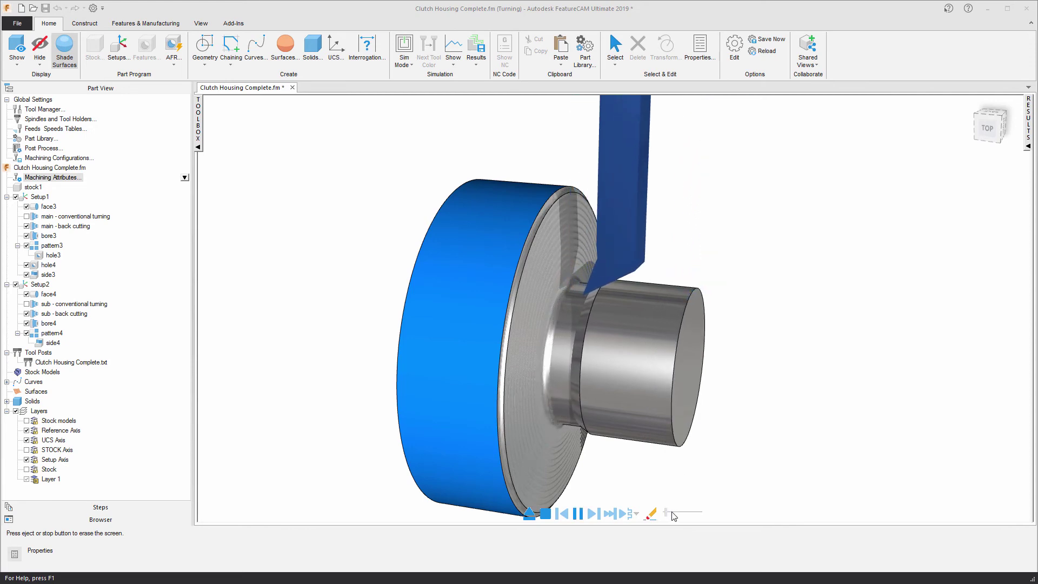
left_click_drag(667, 512, 692, 514)
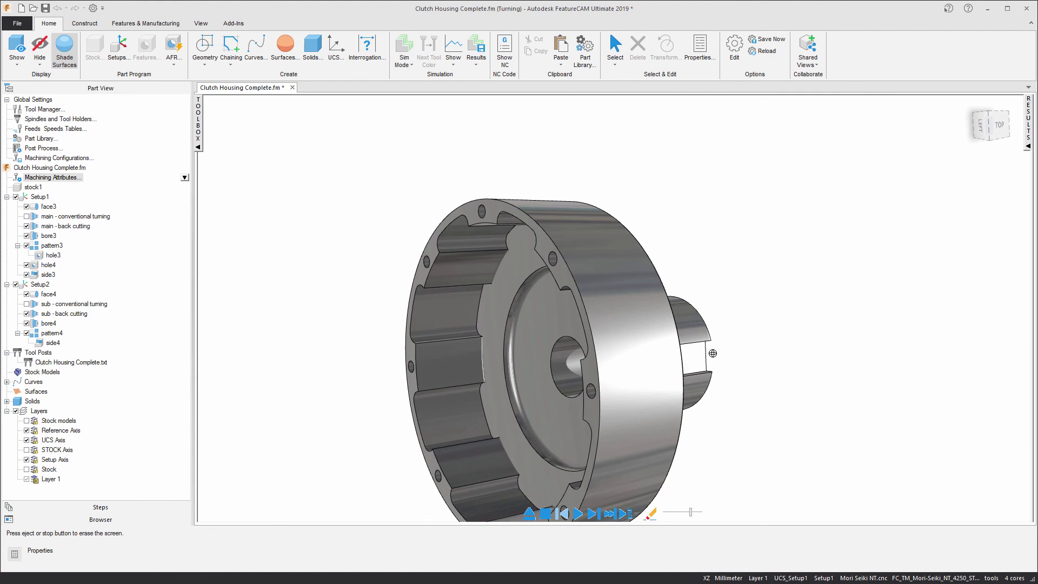
middle_click_drag(713, 352, 336, 350)
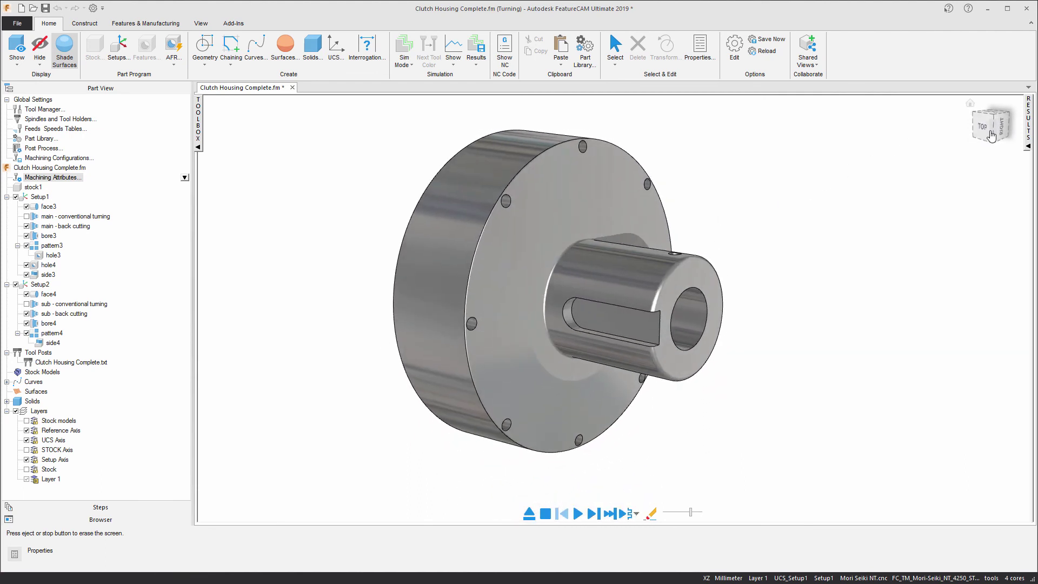
Expand Results to show the back-cutting operation list with the 30:42.6 total time.
left_click(1029, 136)
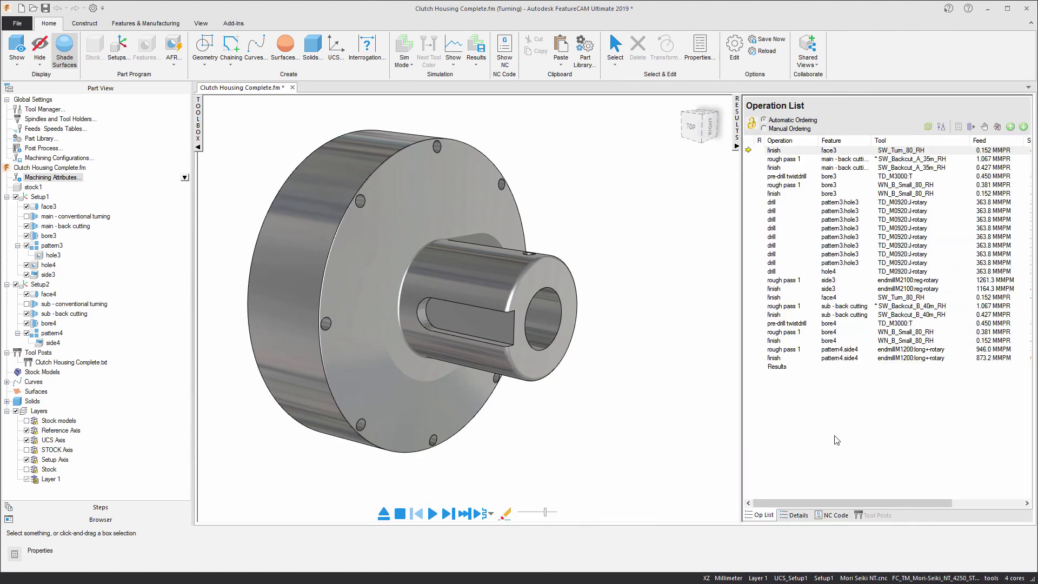